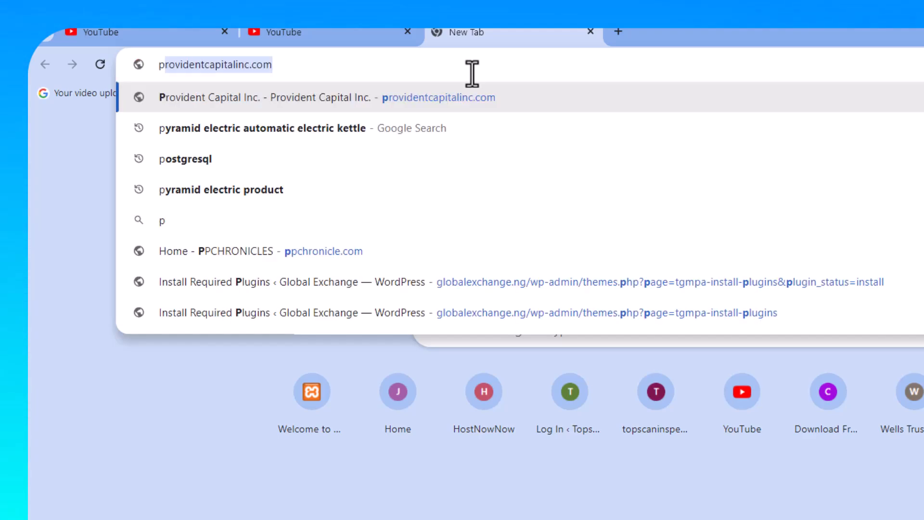
Step: Search Google for 'postgresql' from the new tab's address bar
{"action": "type", "text": "ost"}
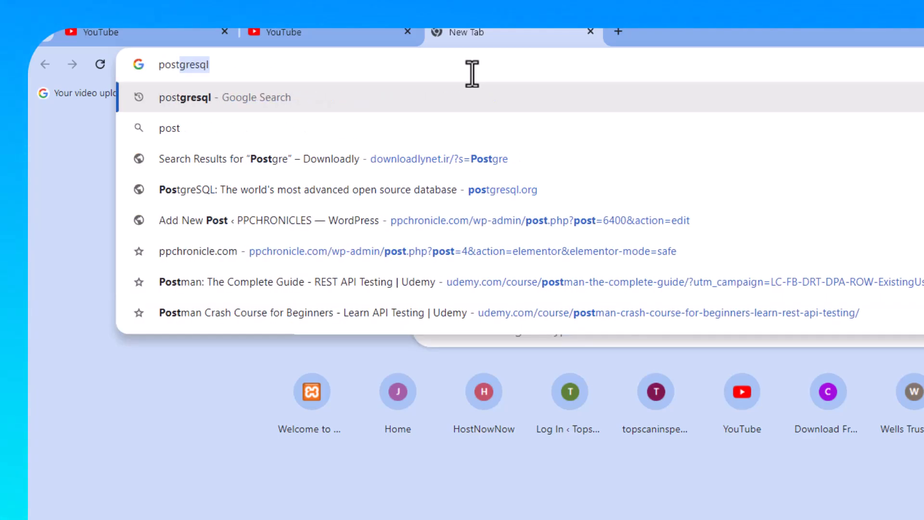
{"action": "type", "text": "gre"}
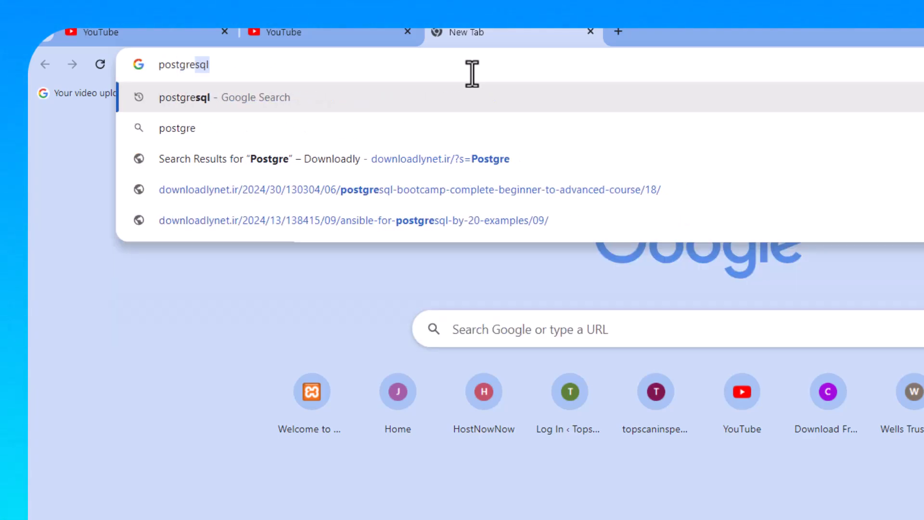
{"action": "type", "text": "sql"}
{"action": "key", "text": "Return"}
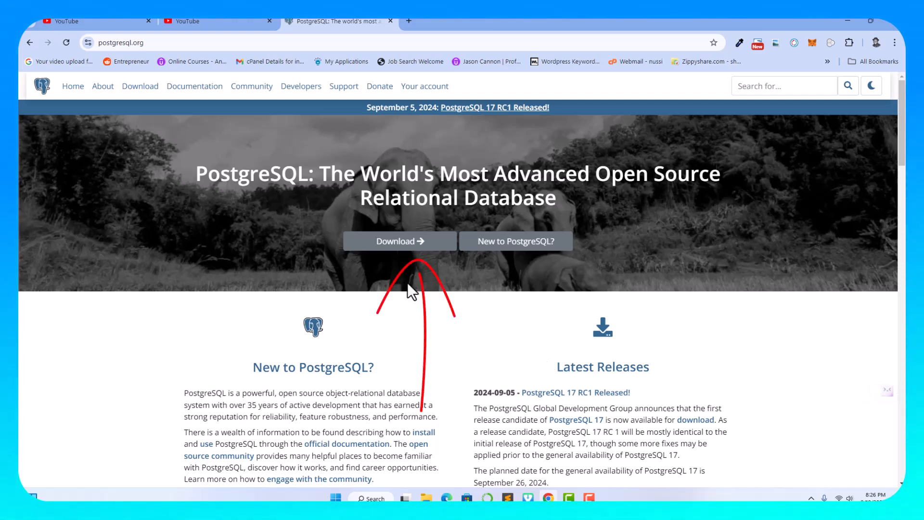
Step: Go from postgresql.org's Download page to the Windows installers, then to EDB's installer download page
{"action": "left_click", "coordinate": [410, 246]}
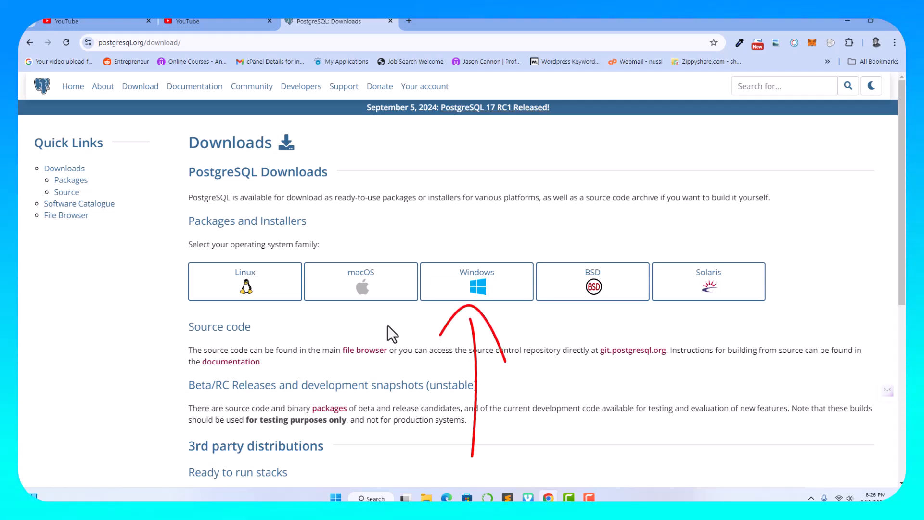
{"action": "left_click", "coordinate": [480, 292]}
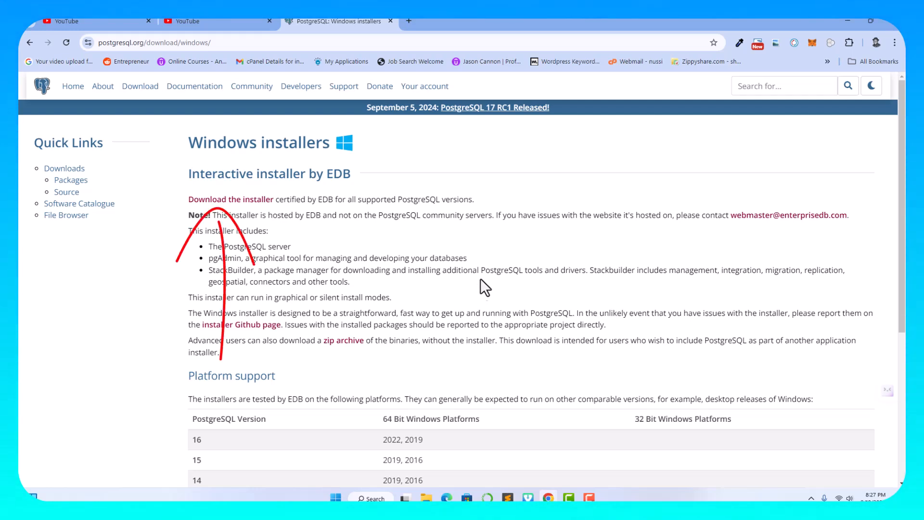
{"action": "left_click", "coordinate": [235, 201]}
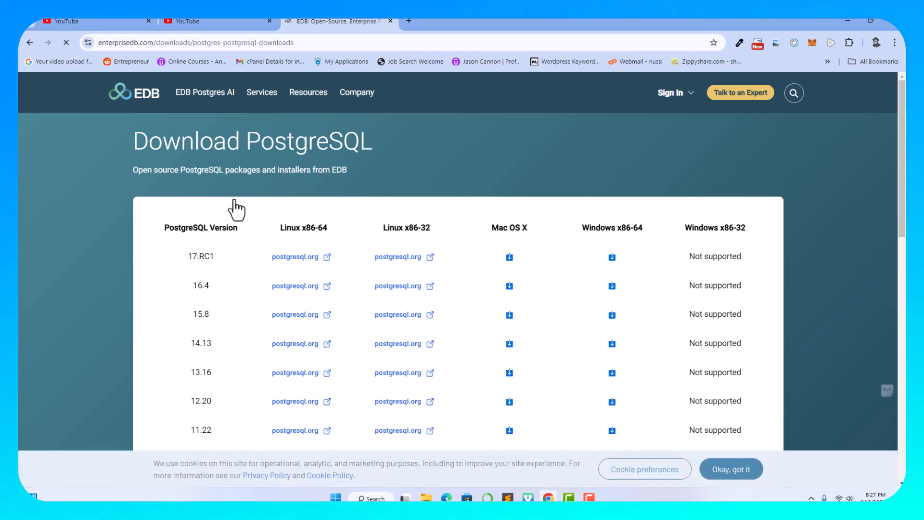
Step: Dismiss the EDB cookie notice and start the Windows x86-64 PostgreSQL installer download
{"action": "left_click", "coordinate": [731, 469]}
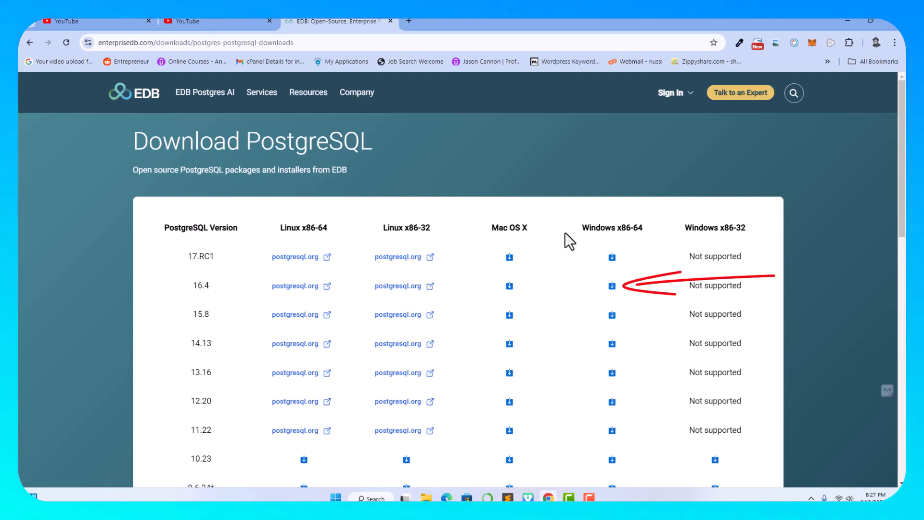
{"action": "left_click", "coordinate": [612, 286]}
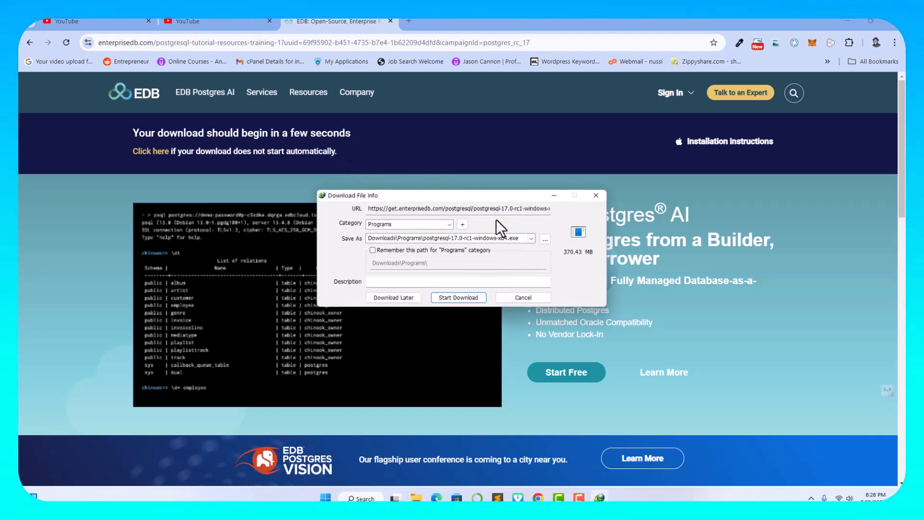
Step: Download the 370.43 MB installer in Internet Download Manager and open its Programs folder
{"action": "left_click", "coordinate": [456, 297]}
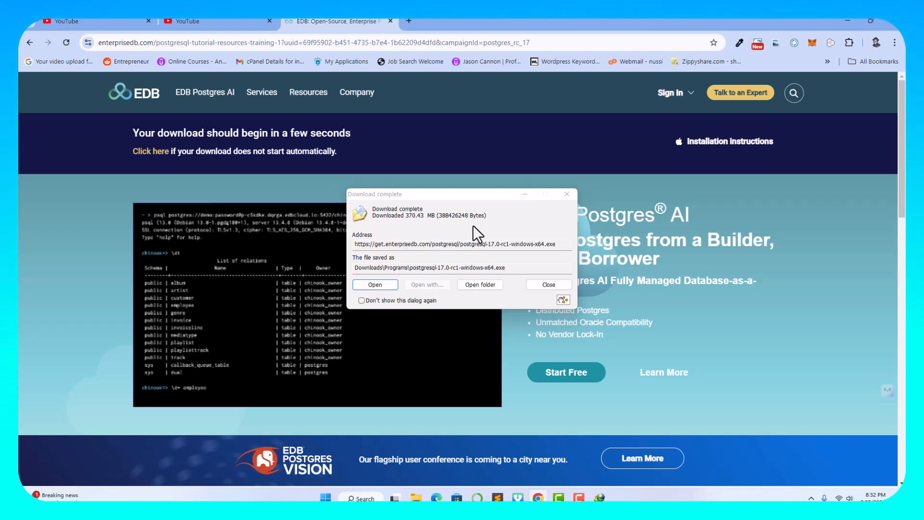
{"action": "left_click", "coordinate": [477, 286]}
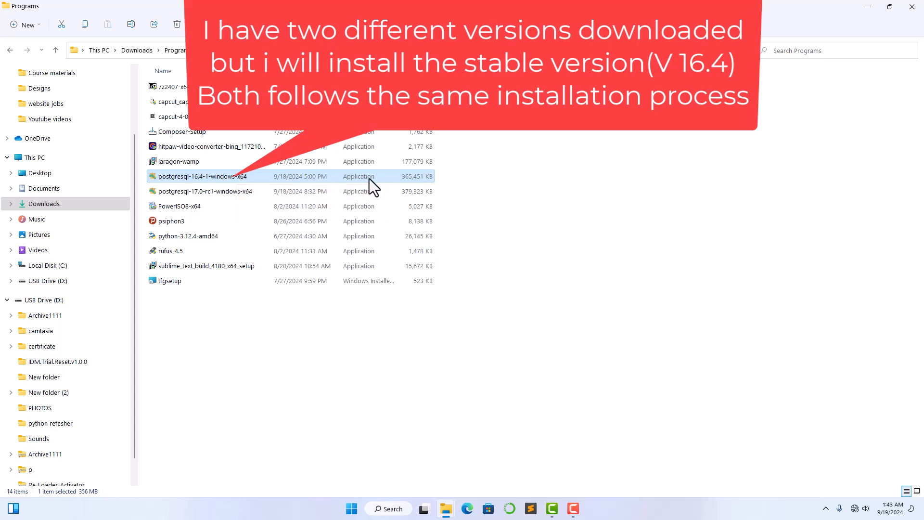
Step: Run the postgresql-16.4-1-windows-x64 installer from Downloads\Programs
{"action": "double_click", "coordinate": [215, 176]}
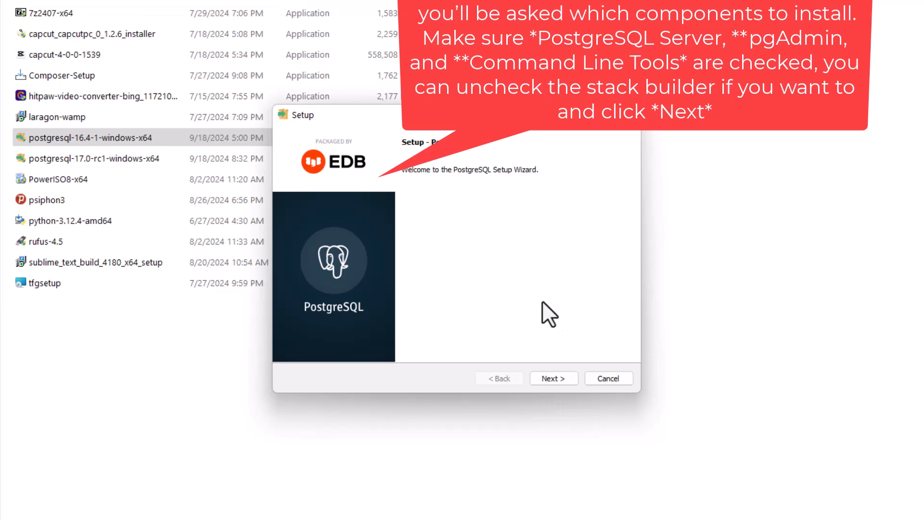
Step: Accept the default installation directory, all four components and the default data directory
{"action": "left_click", "coordinate": [562, 379]}
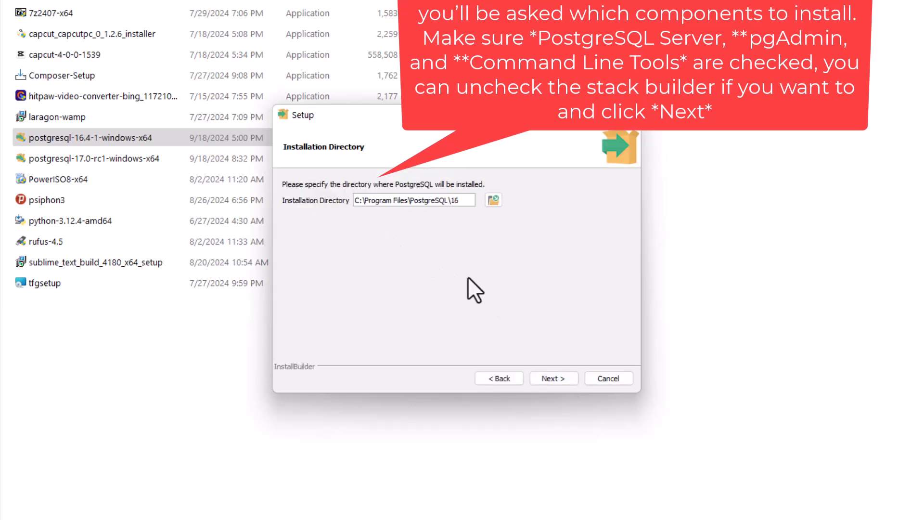
{"action": "left_click", "coordinate": [554, 379]}
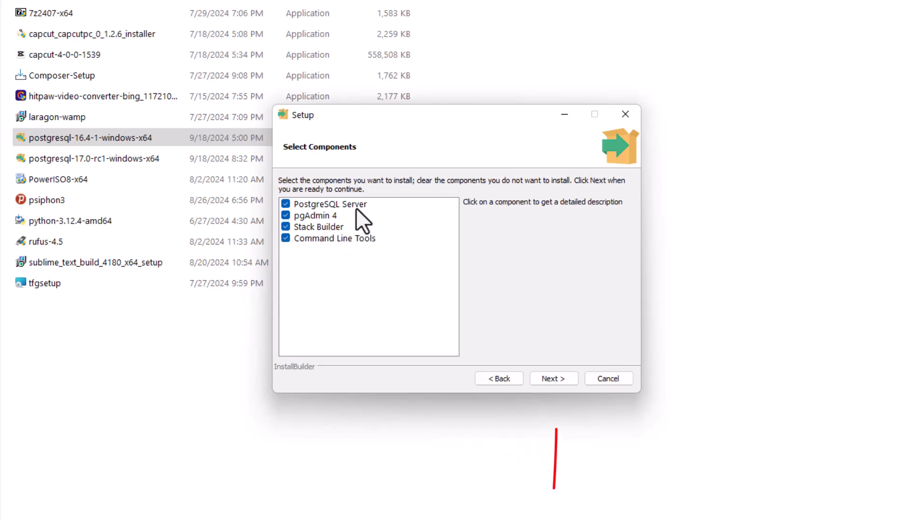
{"action": "left_click", "coordinate": [553, 379]}
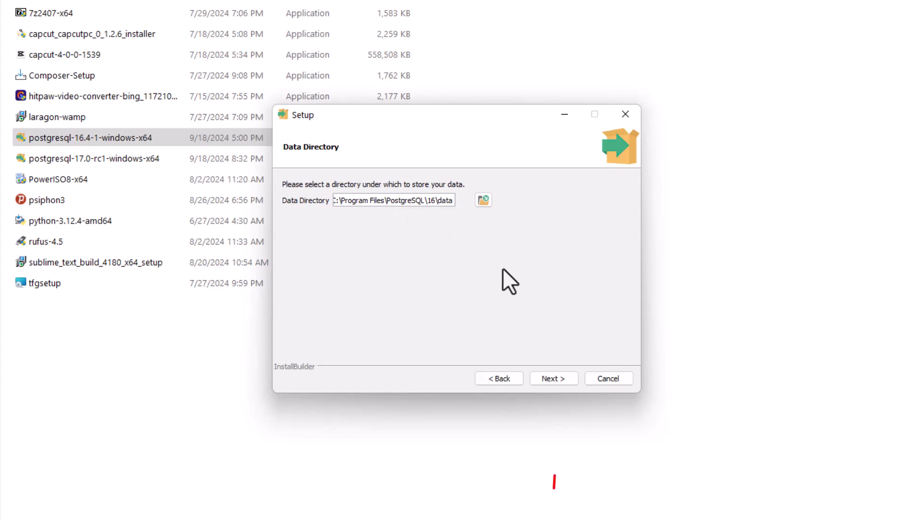
{"action": "left_click", "coordinate": [553, 379]}
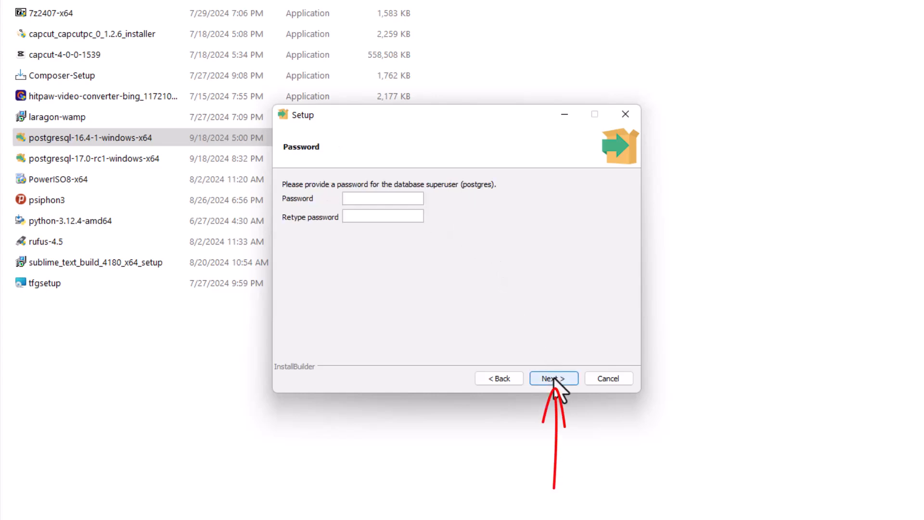
Step: Enter and confirm the superuser password
{"action": "type", "text": "ad"}
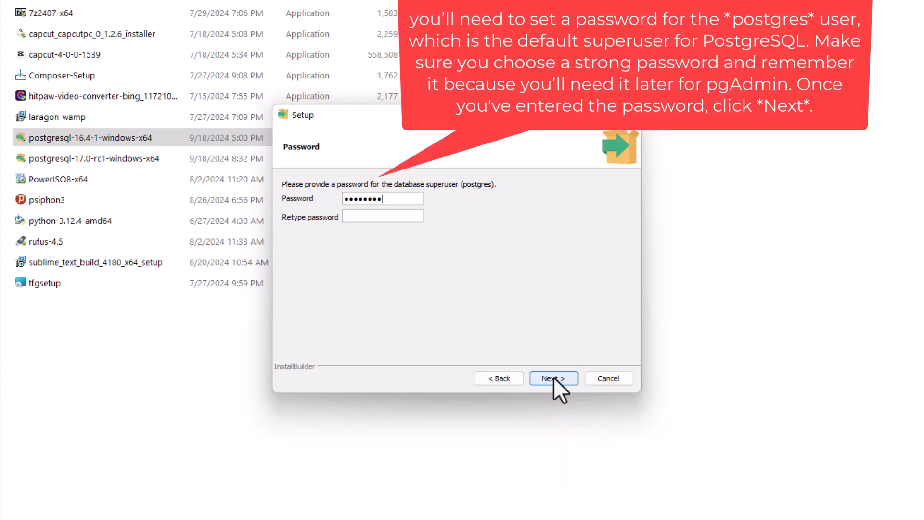
{"action": "left_click", "coordinate": [388, 215]}
{"action": "type", "text": "admin123"}
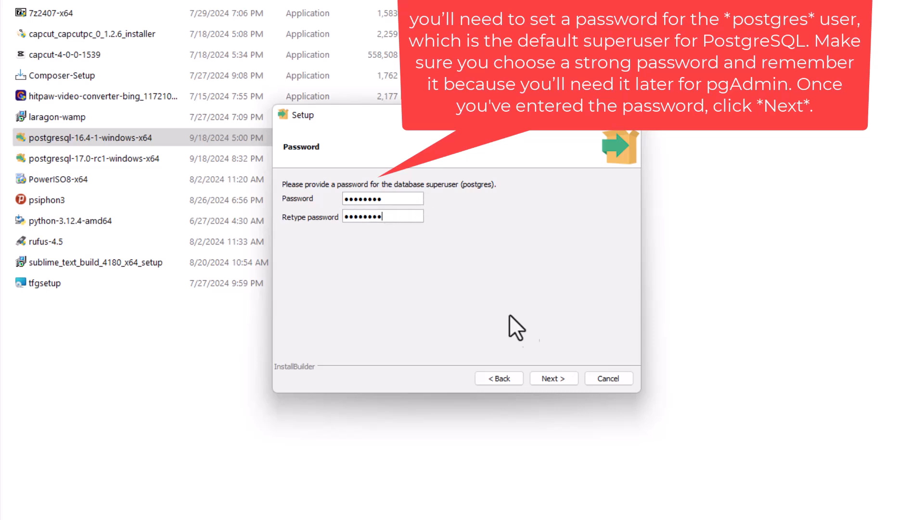
{"action": "left_click", "coordinate": [552, 379]}
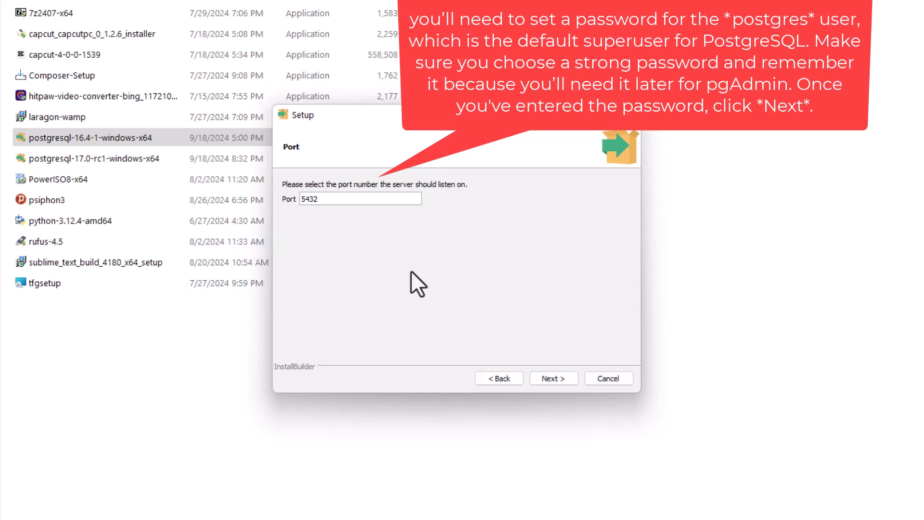
Step: Keep port 5432 and the default locale, accept the summary, and begin installing
{"action": "left_click", "coordinate": [549, 378]}
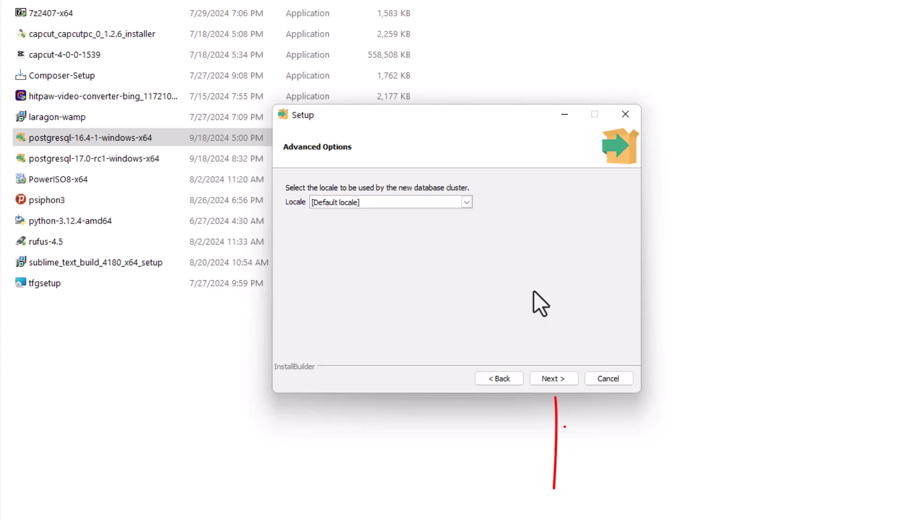
{"action": "left_click", "coordinate": [552, 379]}
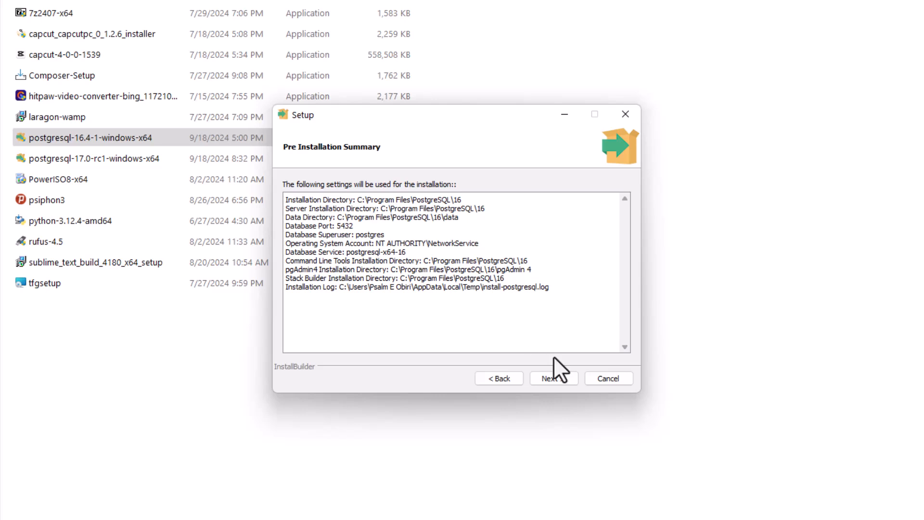
{"action": "left_click", "coordinate": [556, 377]}
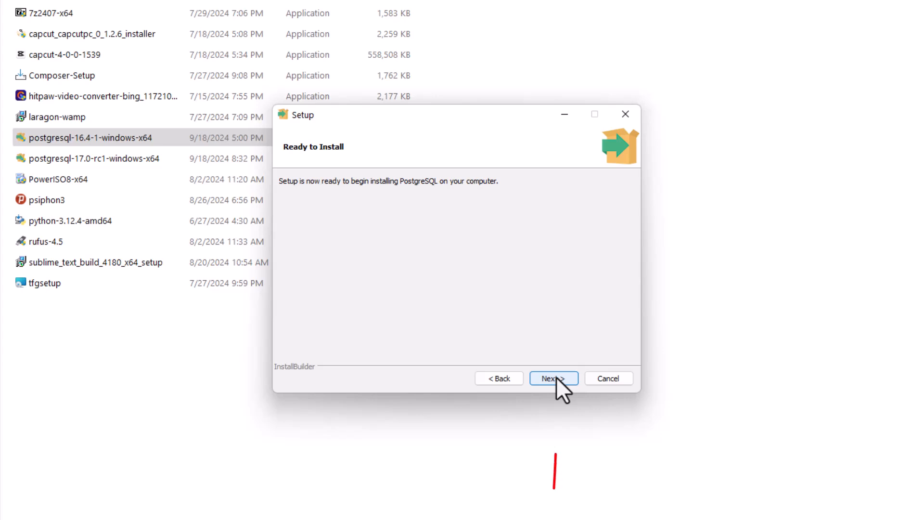
{"action": "left_click", "coordinate": [556, 377]}
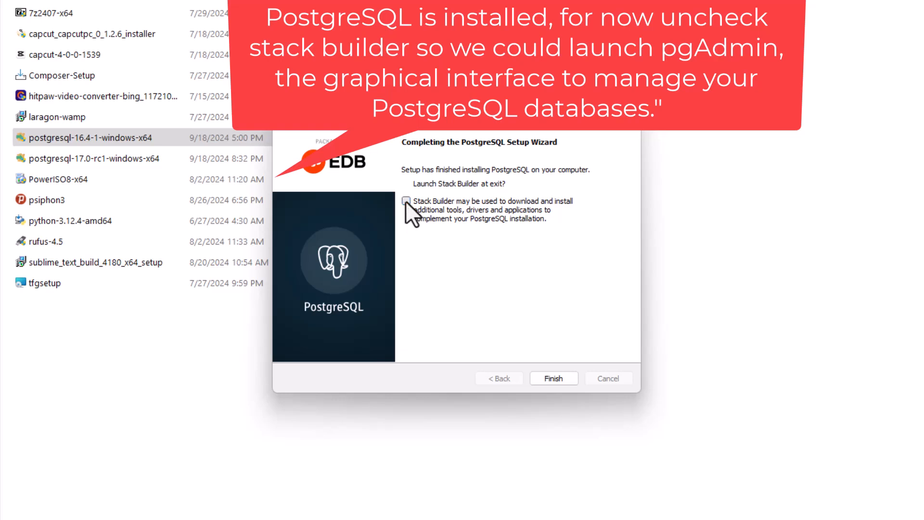
Step: Finish the PostgreSQL 16.4 setup without launching Stack Builder
{"action": "left_click", "coordinate": [553, 378]}
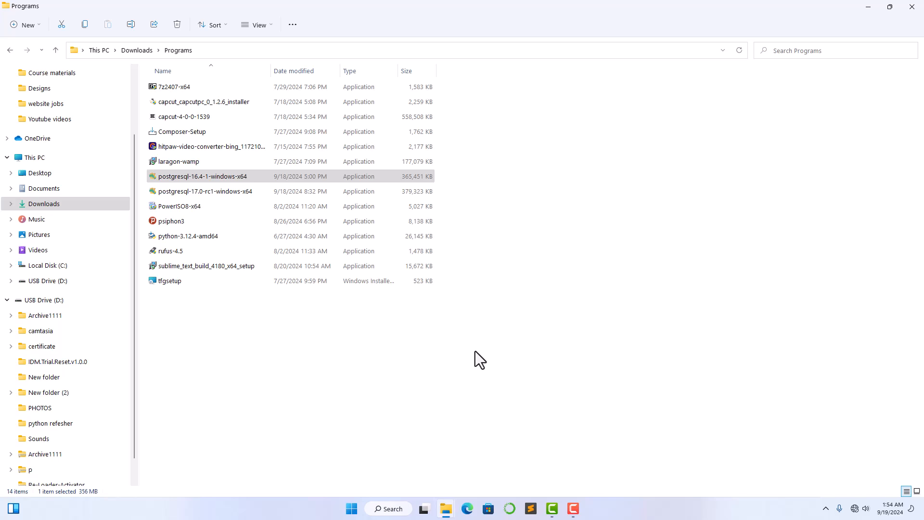
Step: Search the Start menu for 'pg' to find pgAdmin 4
{"action": "left_click", "coordinate": [352, 508]}
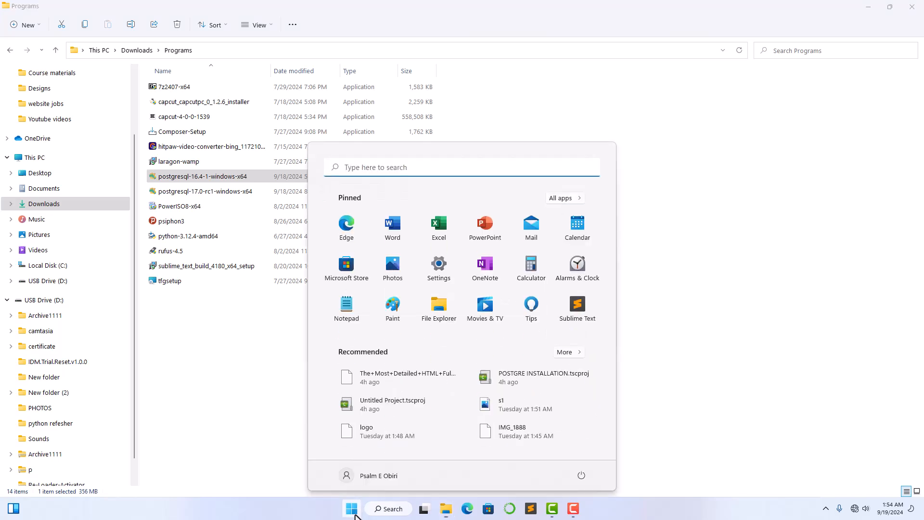
{"action": "left_click", "coordinate": [429, 168]}
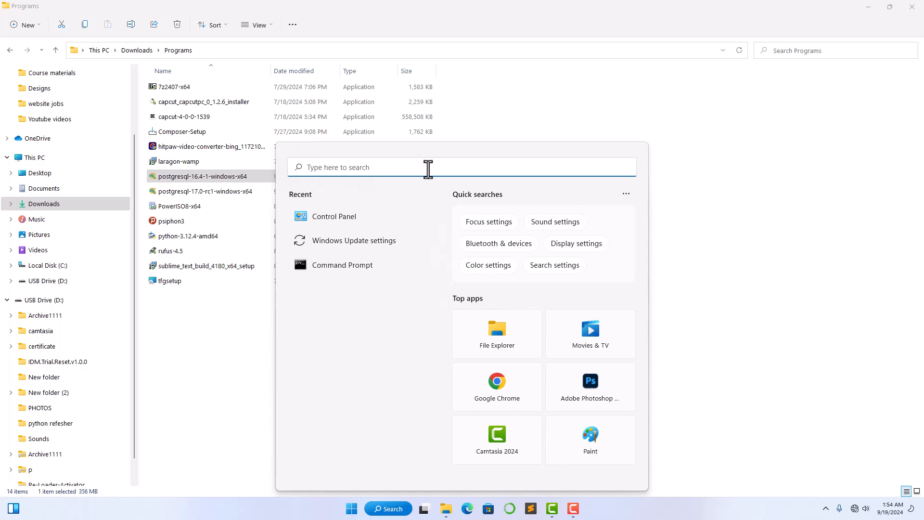
{"action": "type", "text": "pgAdmin documentation"}
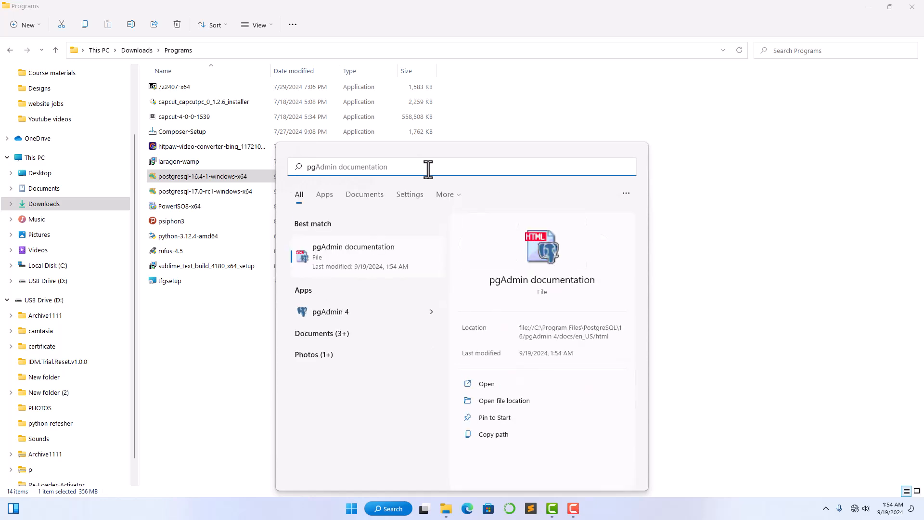
Step: Launch pgAdmin 4 v8.10 from the search results and wait for its Dashboard
{"action": "left_click", "coordinate": [338, 312]}
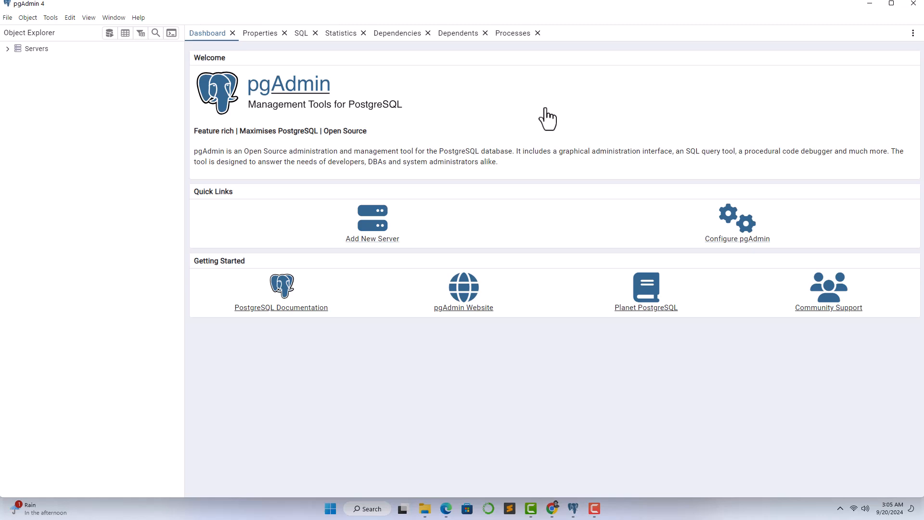
Step: Expand Servers and connect to PostgreSQL 16 using the postgres user's password
{"action": "left_click", "coordinate": [8, 49]}
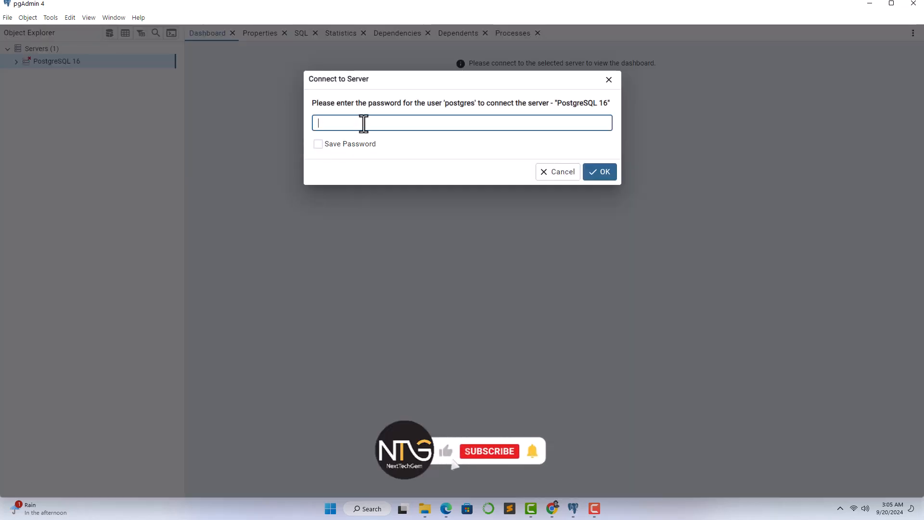
{"action": "type", "text": "postgres"}
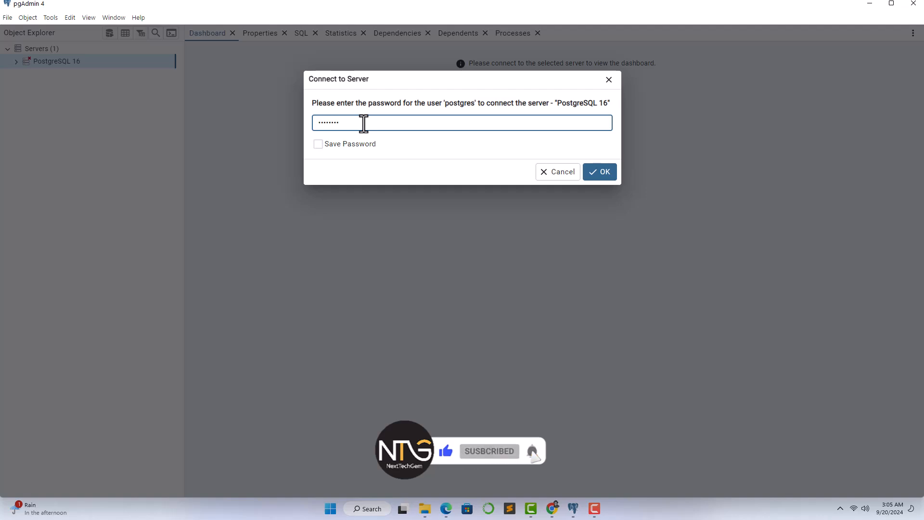
{"action": "left_click", "coordinate": [602, 173]}
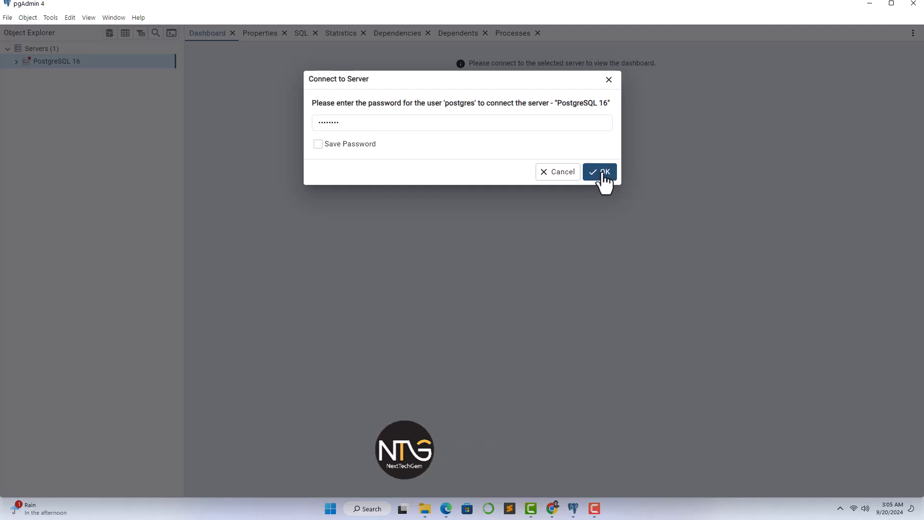